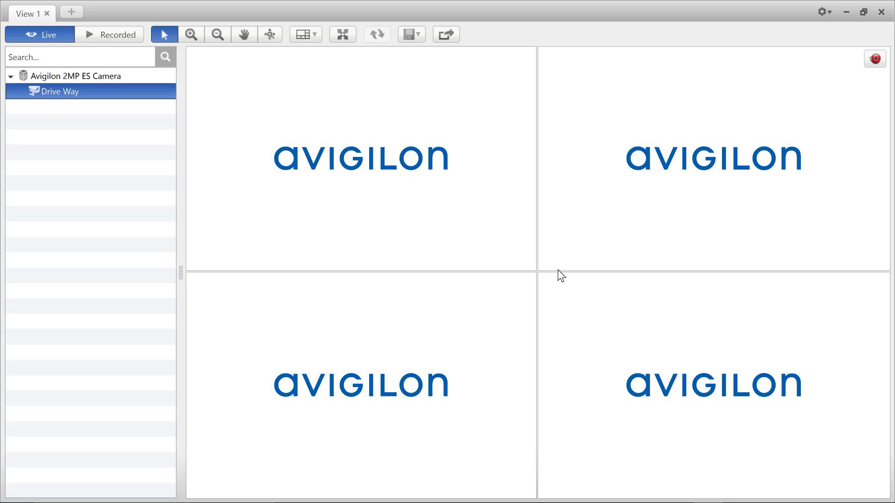
Place the Drive Way camera's live feed in the top-left pane and maximize it to fill the view.
{"action": "left_click", "coordinate": [87, 76]}
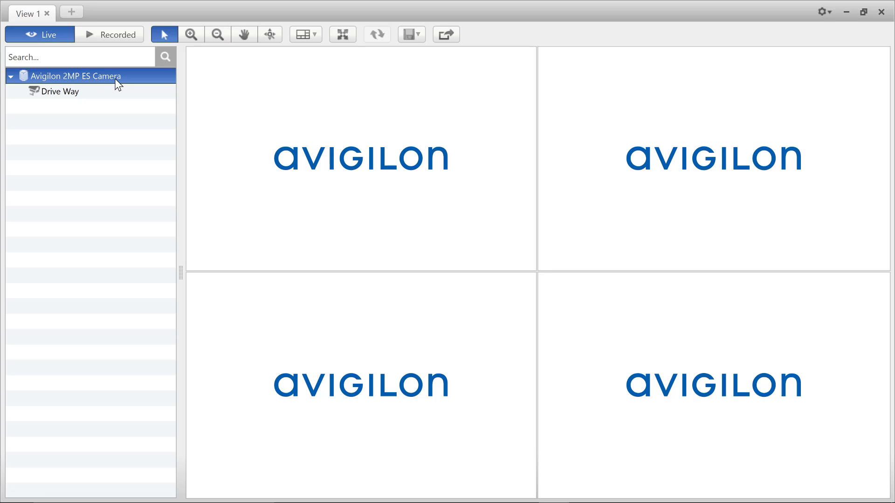
{"action": "left_click", "coordinate": [57, 93]}
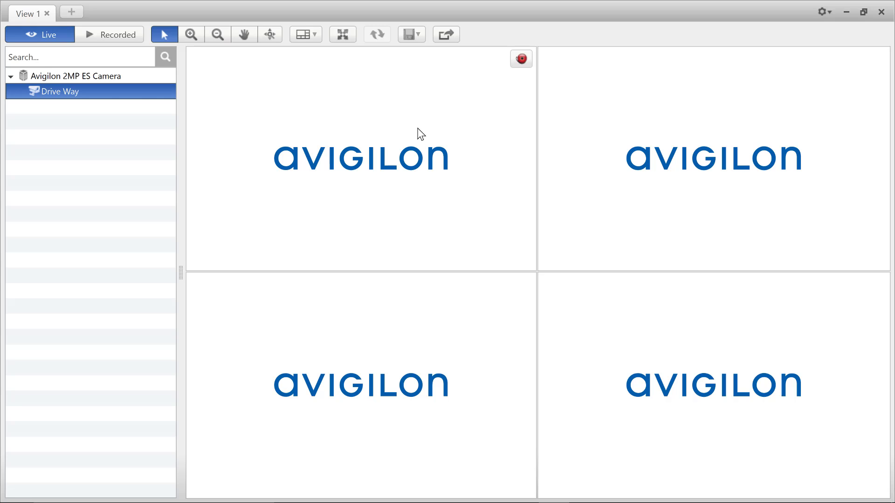
{"action": "left_click_drag", "start_coordinate": [64, 90], "coordinate": [400, 134]}
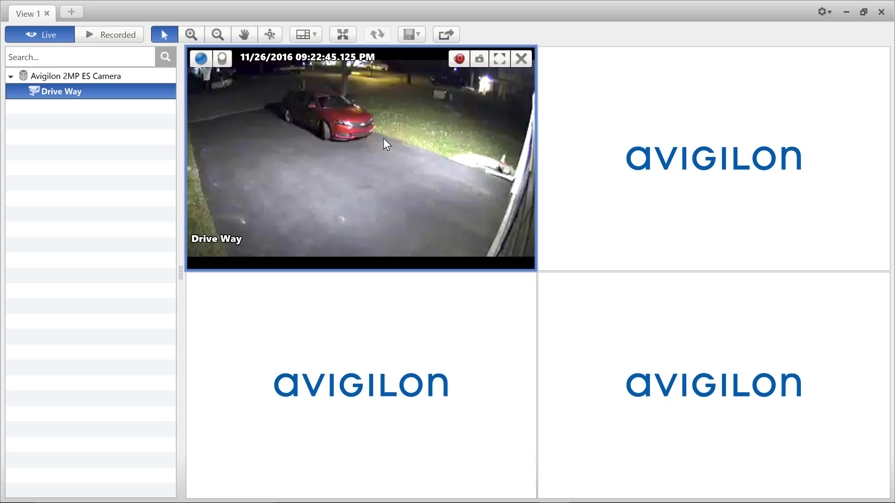
{"action": "double_click", "coordinate": [383, 138]}
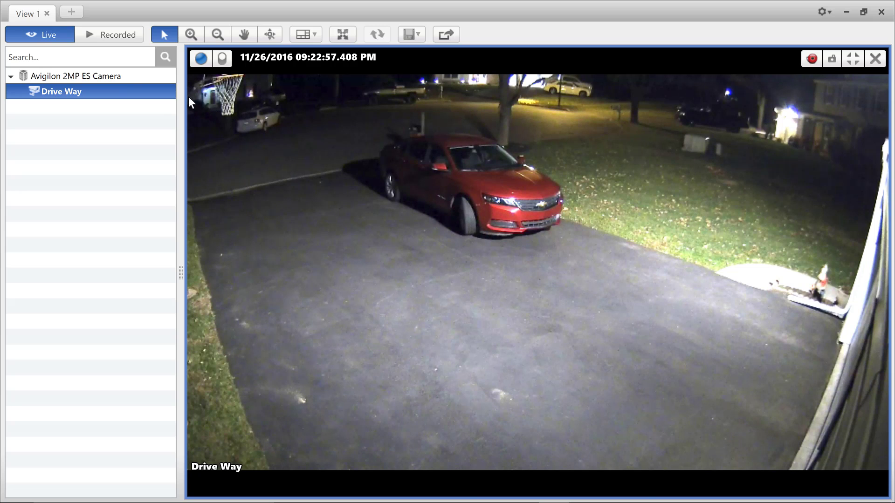
Switch Drive Way to recorded playback and rewind the timeline toward November 9–10, zooming the timeline.
{"action": "left_click", "coordinate": [112, 40]}
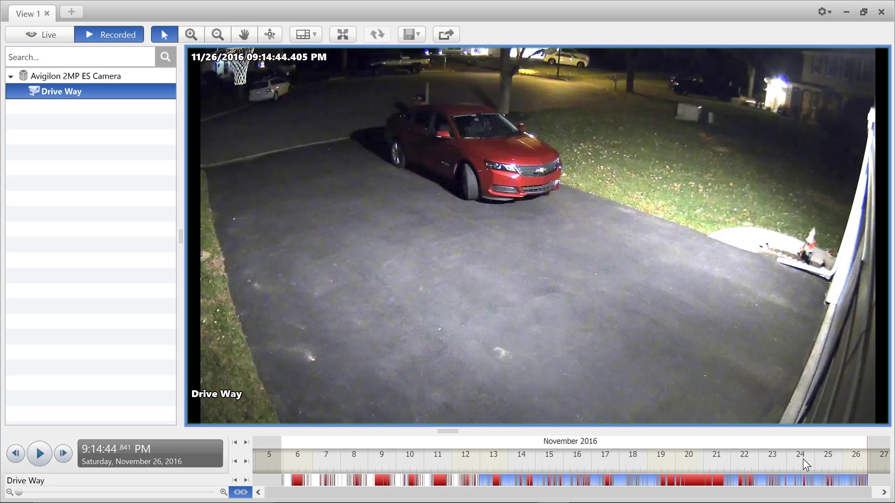
{"action": "left_click_drag", "start_coordinate": [865, 458], "coordinate": [833, 463]}
{"action": "scroll", "coordinate": [860, 457], "scroll_direction": "up", "scroll_amount": 3}
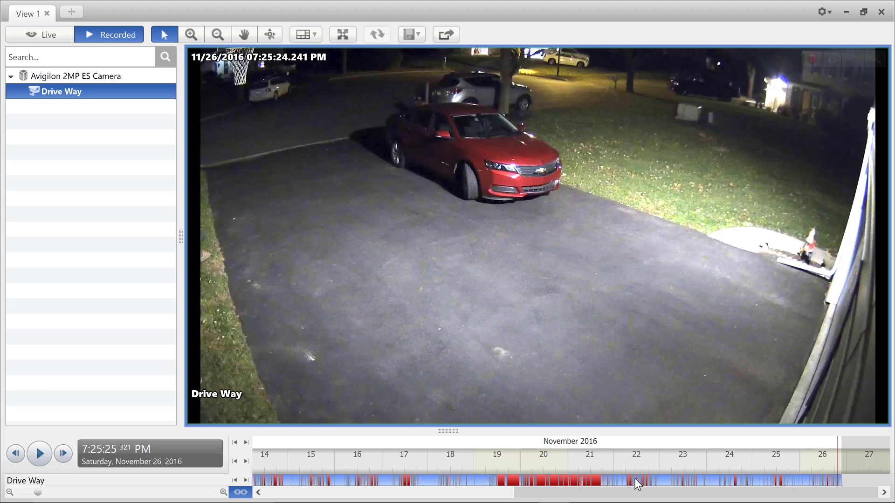
{"action": "scroll", "coordinate": [566, 464], "scroll_direction": "down", "scroll_amount": 2}
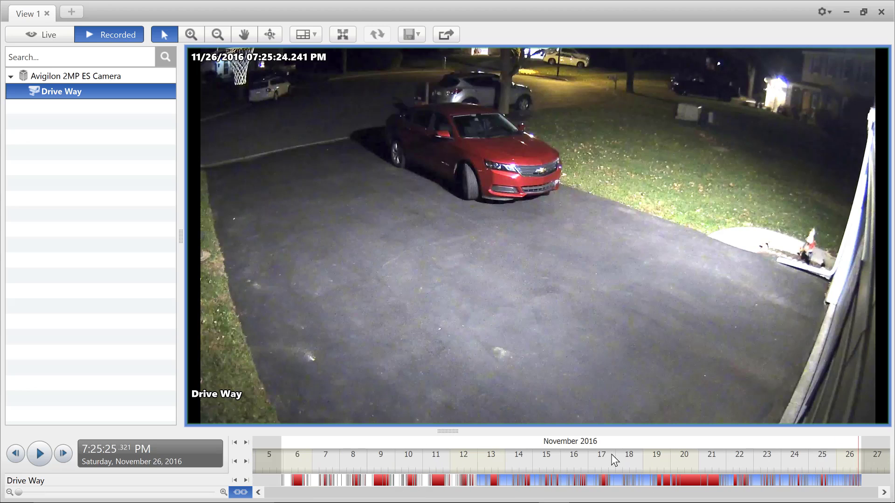
Start a new Motion search and pull the inclusion area's right corners in toward the street.
{"action": "left_click", "coordinate": [71, 12]}
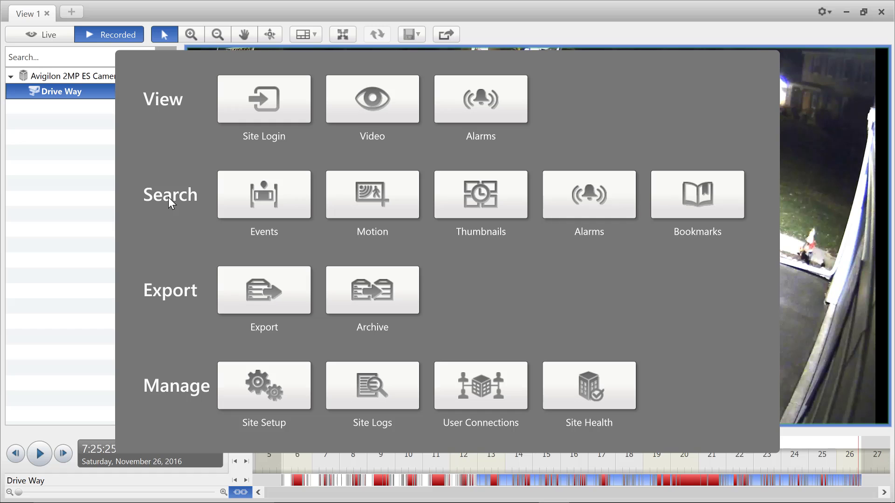
{"action": "left_click", "coordinate": [376, 190]}
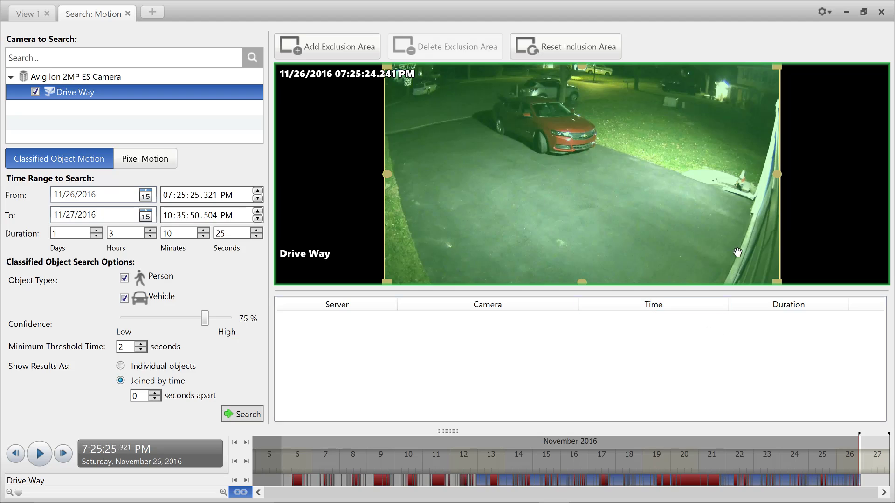
{"action": "left_click_drag", "start_coordinate": [777, 67], "coordinate": [582, 81]}
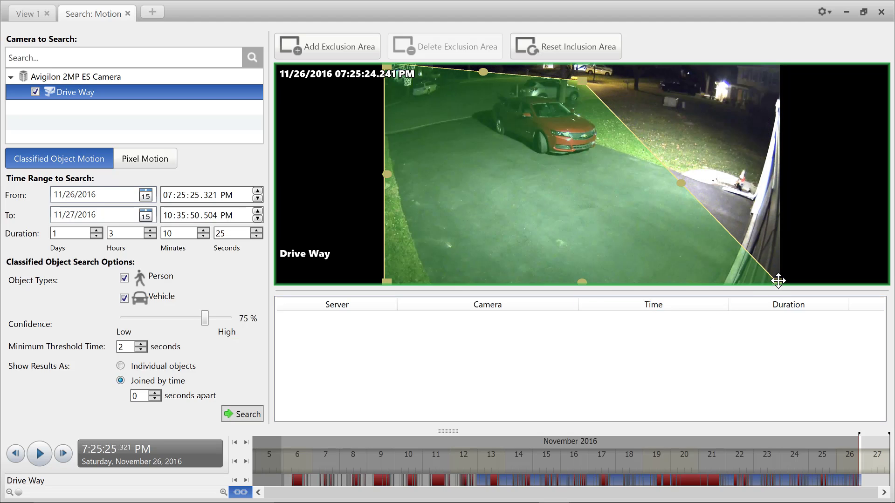
{"action": "left_click_drag", "start_coordinate": [780, 284], "coordinate": [610, 86]}
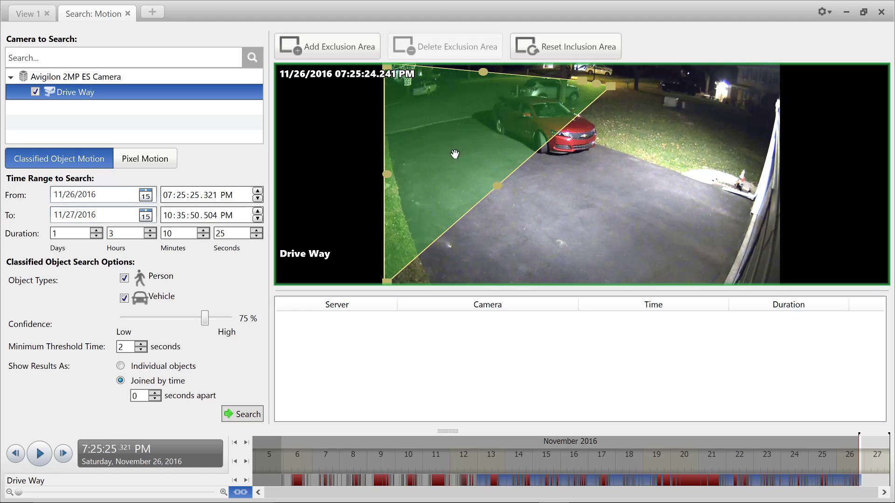
Reshape the inclusion area's left corners and edges into a narrow strip behind the red car.
{"action": "left_click_drag", "start_coordinate": [387, 282], "coordinate": [422, 122]}
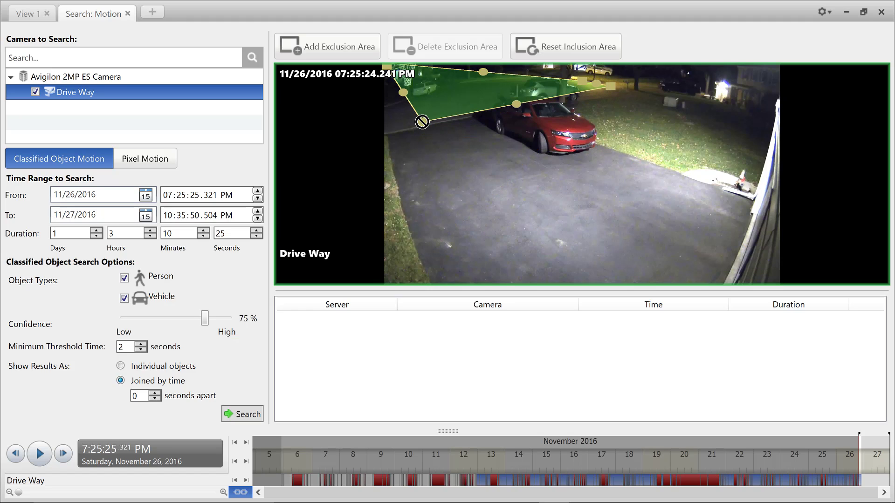
{"action": "left_click_drag", "start_coordinate": [518, 109], "coordinate": [508, 96]}
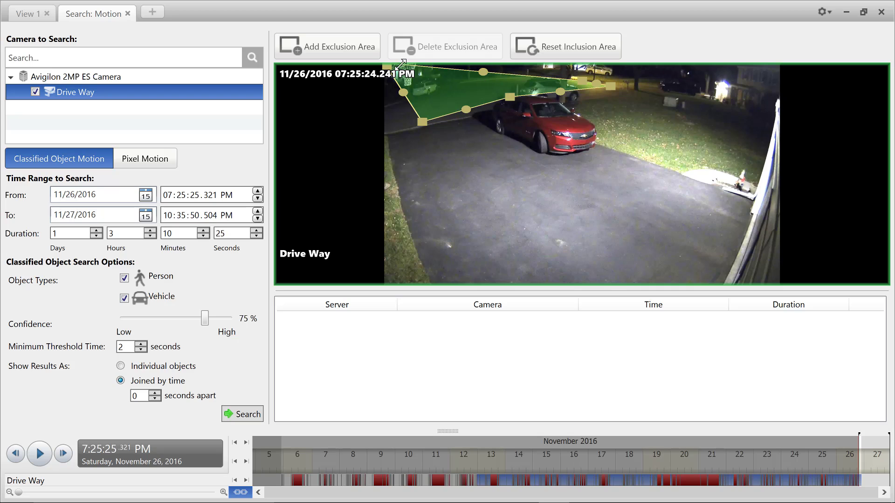
{"action": "left_click_drag", "start_coordinate": [387, 65], "coordinate": [441, 87]}
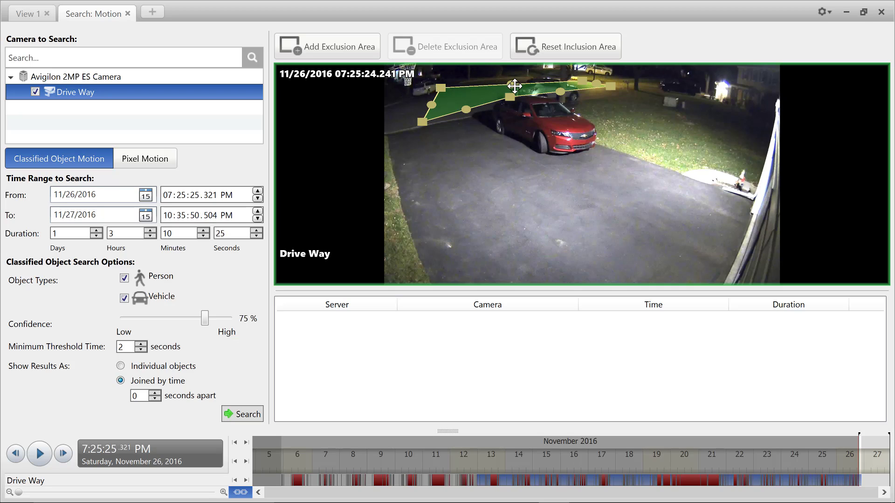
{"action": "left_click_drag", "start_coordinate": [511, 84], "coordinate": [497, 80]}
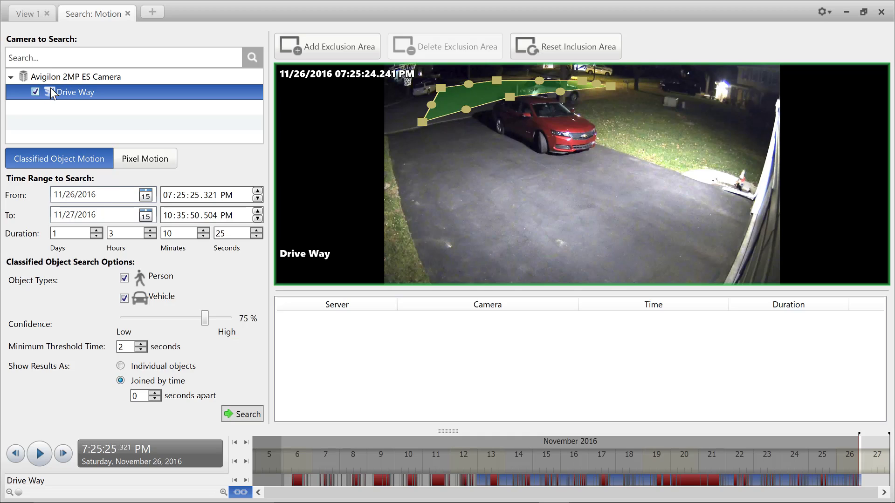
Drag the timeline range markers to span 11/14/2016 11:58:05 PM to 11/18/2016 12:05:59 AM.
{"action": "left_click", "coordinate": [35, 92]}
{"action": "left_click", "coordinate": [72, 195]}
{"action": "left_click", "coordinate": [194, 200]}
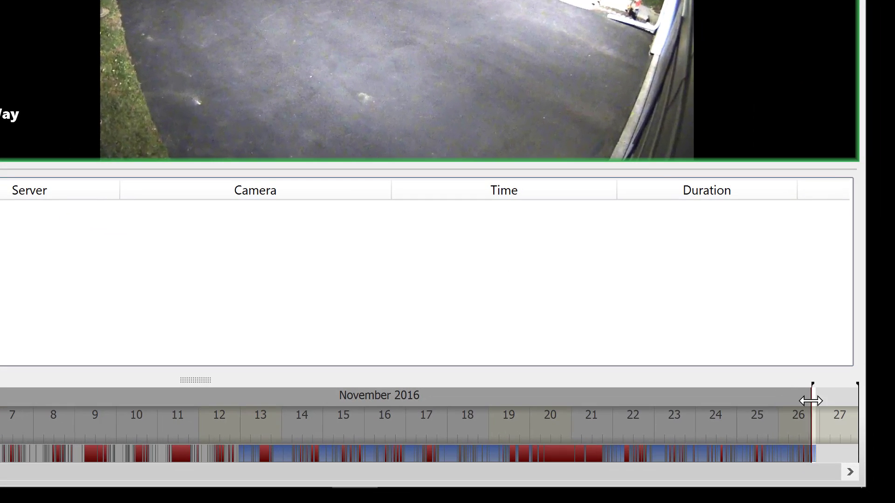
{"action": "left_click_drag", "start_coordinate": [811, 401], "coordinate": [379, 400]}
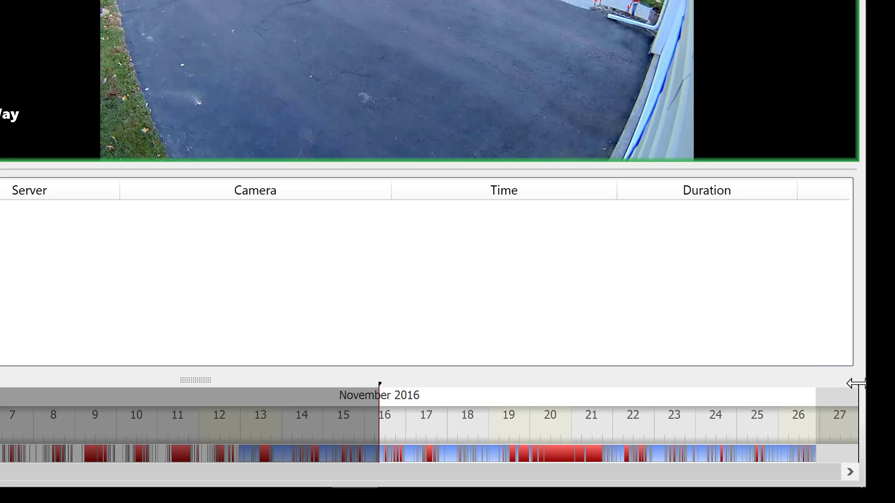
{"action": "left_click_drag", "start_coordinate": [856, 383], "coordinate": [448, 408]}
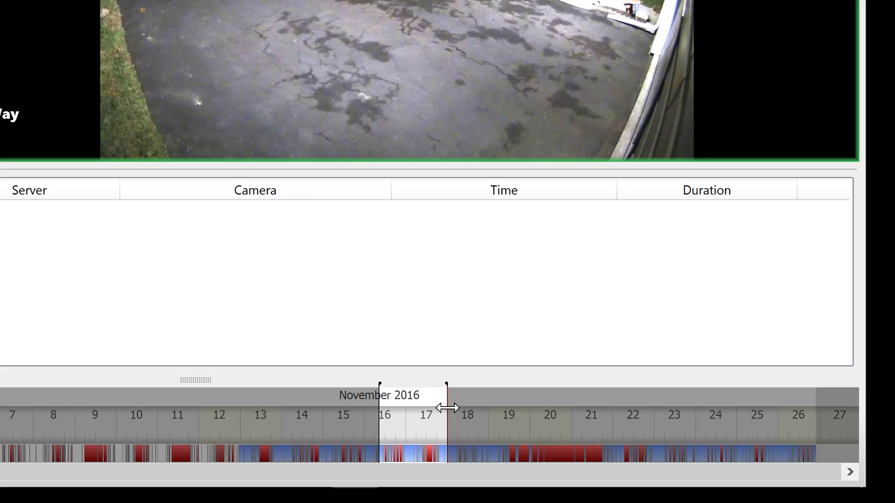
{"action": "scroll", "coordinate": [434, 426], "scroll_direction": "up", "scroll_amount": 3}
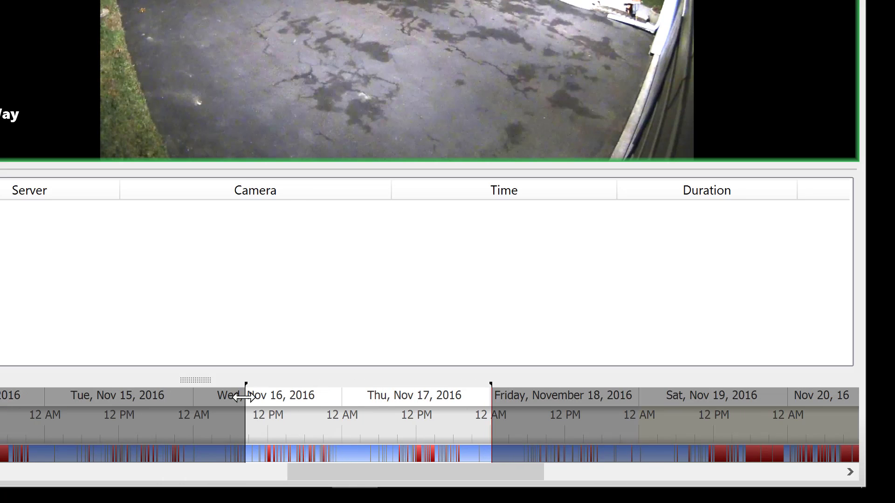
{"action": "left_click_drag", "start_coordinate": [244, 396], "coordinate": [45, 382]}
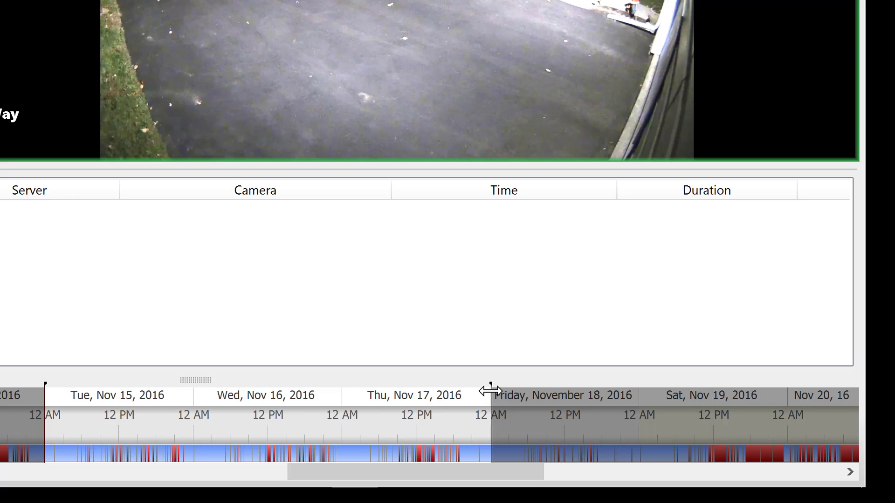
{"action": "left_click", "coordinate": [491, 388]}
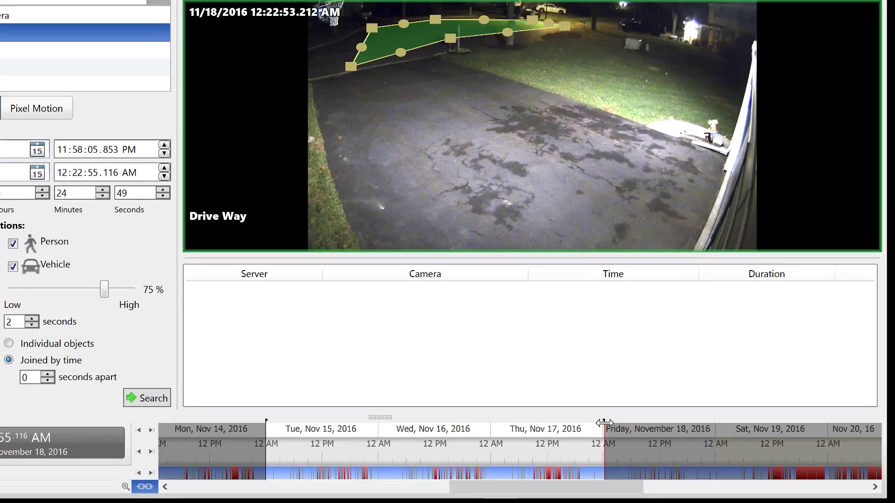
{"action": "left_click_drag", "start_coordinate": [605, 422], "coordinate": [603, 423]}
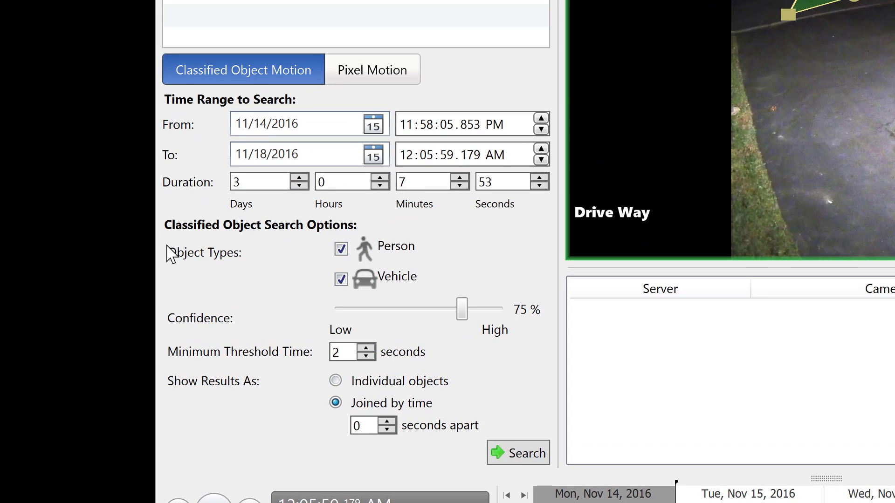
Set duration minutes and seconds to 0, uncheck Vehicle, and set Person confidence to 75%.
{"action": "left_click", "coordinate": [414, 181]}
{"action": "left_click", "coordinate": [461, 185]}
{"action": "left_click", "coordinate": [461, 186]}
{"action": "left_click", "coordinate": [461, 185]}
{"action": "left_click", "coordinate": [460, 185]}
{"action": "left_click", "coordinate": [460, 185]}
{"action": "left_click", "coordinate": [460, 185]}
{"action": "left_click", "coordinate": [459, 185]}
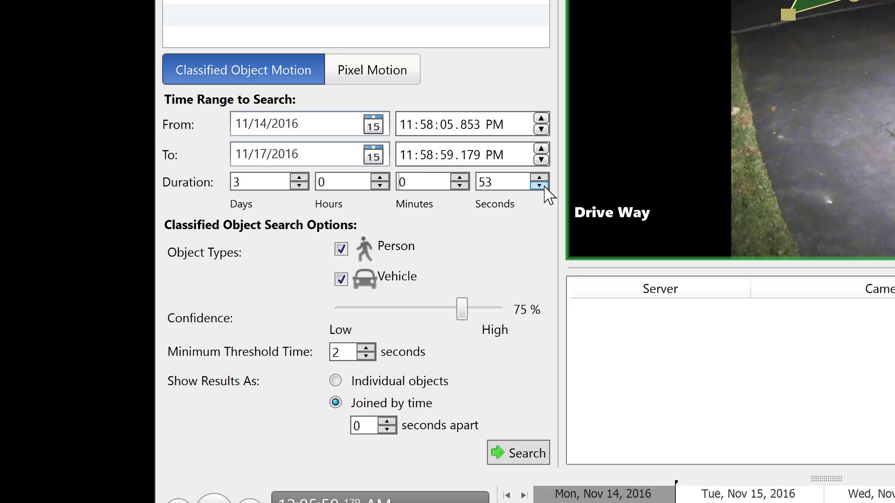
{"action": "double_click", "coordinate": [475, 182]}
{"action": "type", "text": "0"}
{"action": "left_click", "coordinate": [341, 279]}
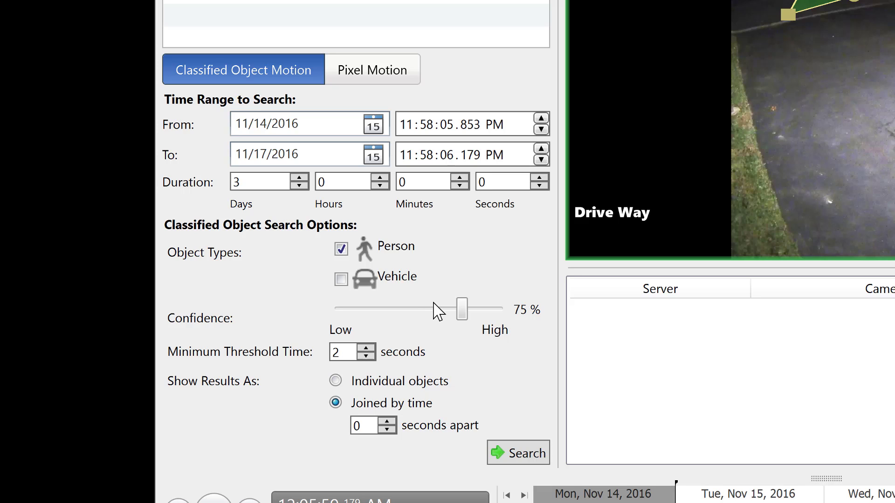
{"action": "mouse_move", "coordinate": [462, 309]}
{"action": "left_mouse_down"}
{"action": "mouse_move", "coordinate": [491, 310]}
{"action": "mouse_move", "coordinate": [373, 309]}
{"action": "mouse_move", "coordinate": [462, 310]}
{"action": "mouse_move", "coordinate": [464, 302]}
{"action": "left_mouse_up"}
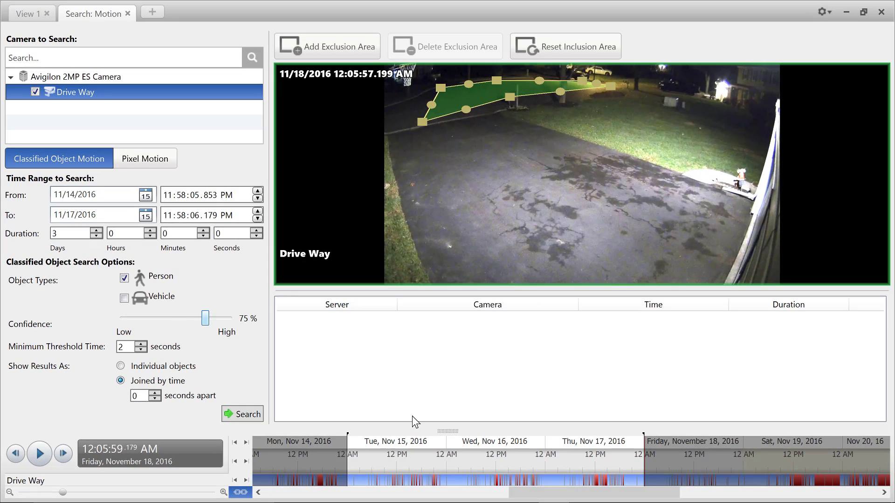
Run the Person search on Drive Way, returning 38 results starting Nov 15, 2016.
{"action": "left_click", "coordinate": [232, 413]}
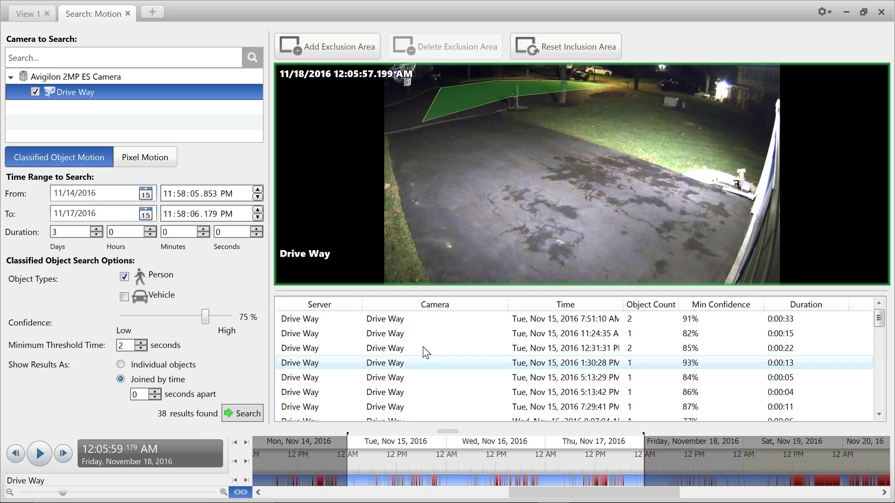
Open the first result, the Nov 15 7:51 AM event, zoom in and play it briefly.
{"action": "left_click", "coordinate": [415, 323]}
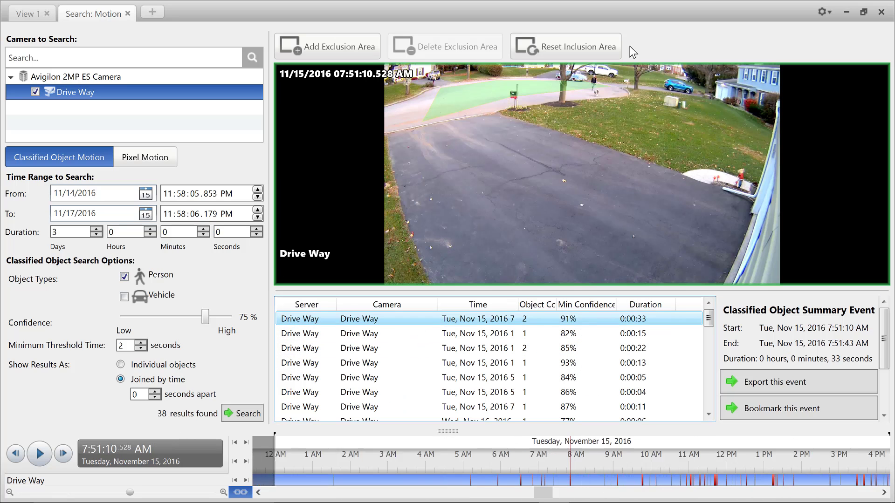
{"action": "scroll", "coordinate": [596, 76], "scroll_direction": "up", "scroll_amount": 2}
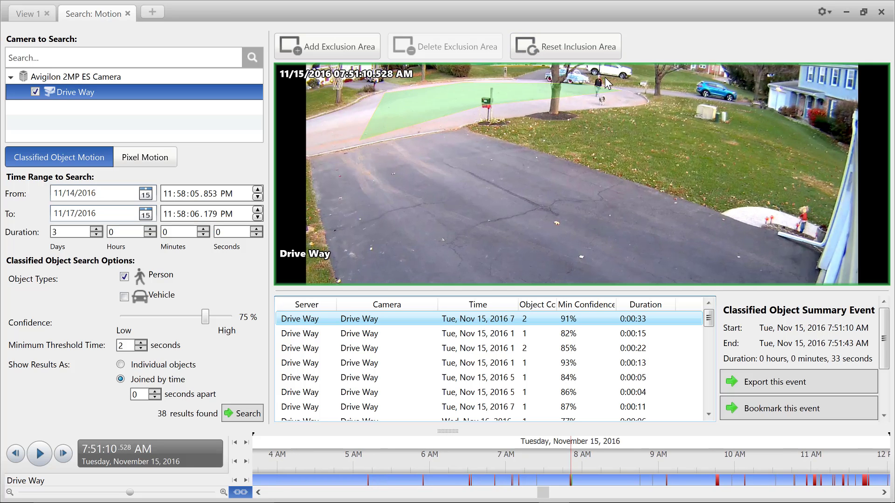
{"action": "scroll", "coordinate": [606, 77], "scroll_direction": "up", "scroll_amount": 4}
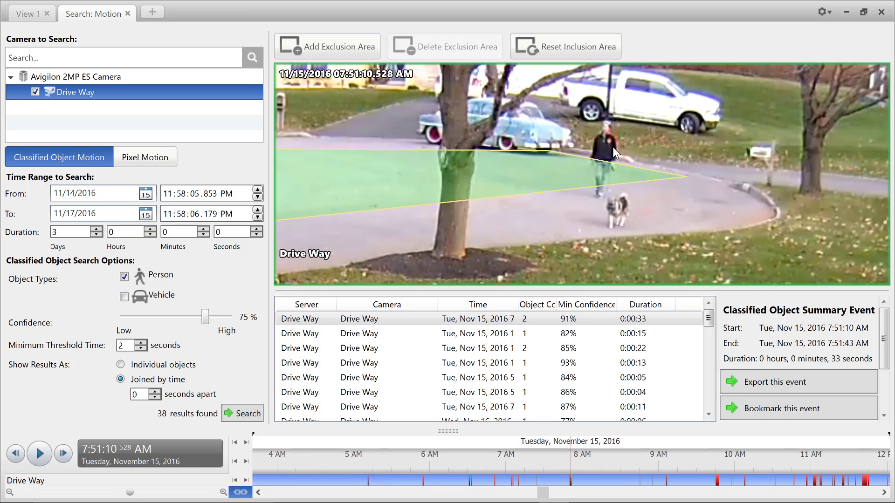
{"action": "key", "text": "space"}
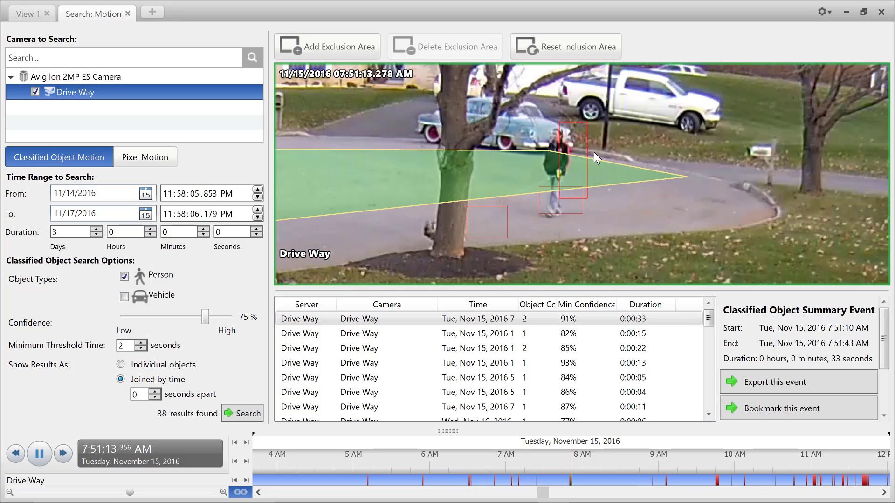
{"action": "key", "text": "space"}
{"action": "scroll", "coordinate": [549, 167], "scroll_direction": "down", "scroll_amount": 4}
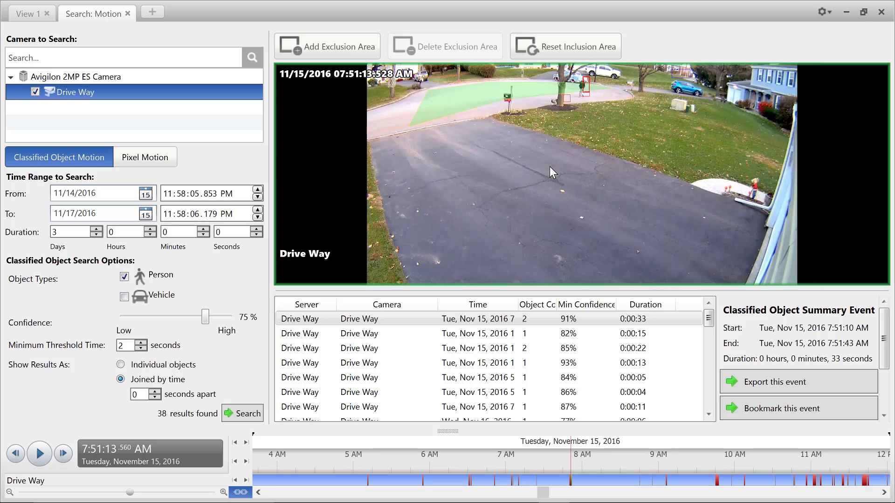
{"action": "scroll", "coordinate": [578, 91], "scroll_direction": "up", "scroll_amount": 3}
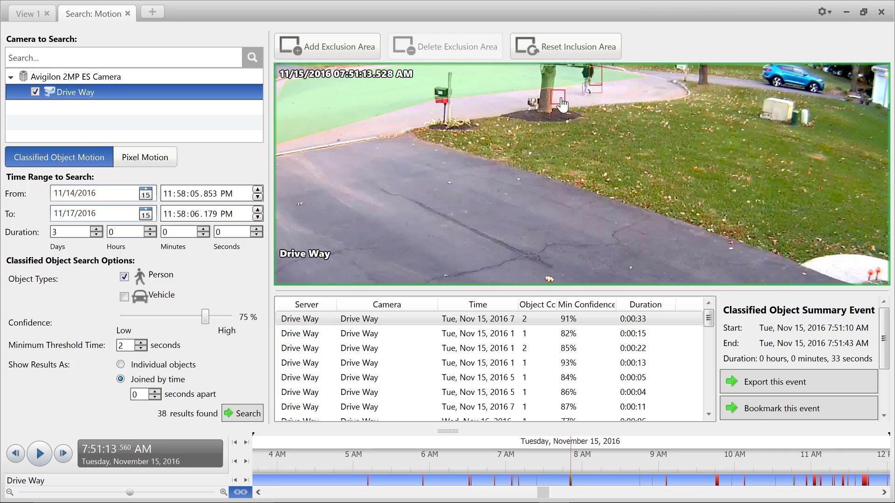
Mark one detection box as False Person, then open the Nov 15 11:24:35 AM result.
{"action": "right_click", "coordinate": [563, 105]}
{"action": "left_click", "coordinate": [586, 125]}
{"action": "left_click", "coordinate": [464, 340]}
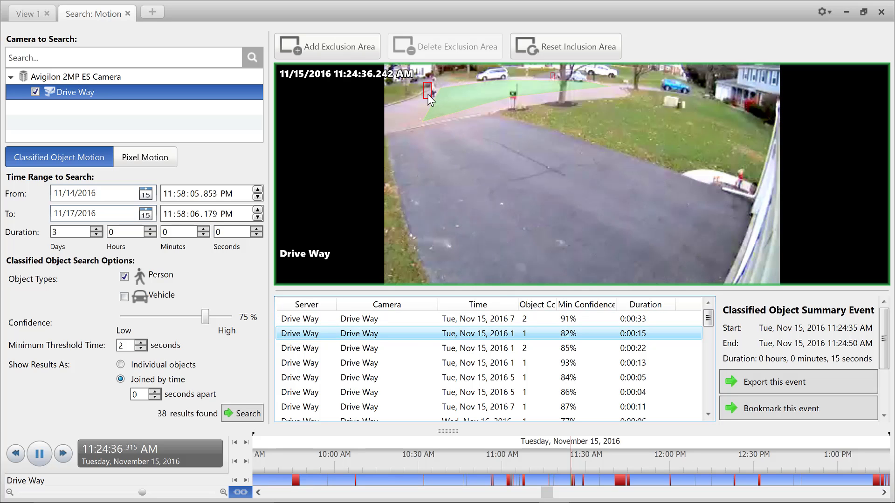
{"action": "scroll", "coordinate": [436, 80], "scroll_direction": "up", "scroll_amount": 5}
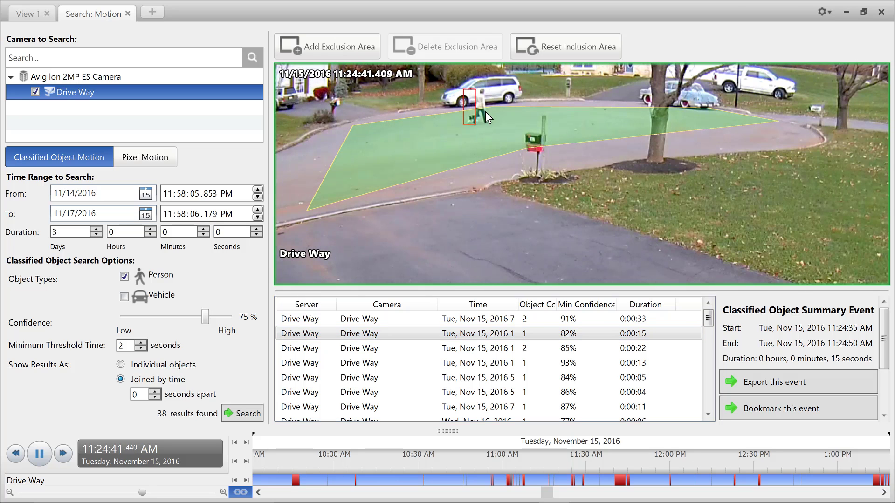
Move through the results to the Nov 17 11:48:56 AM 80% event and play it.
{"action": "key", "text": "space"}
{"action": "scroll", "coordinate": [460, 156], "scroll_direction": "down", "scroll_amount": 3}
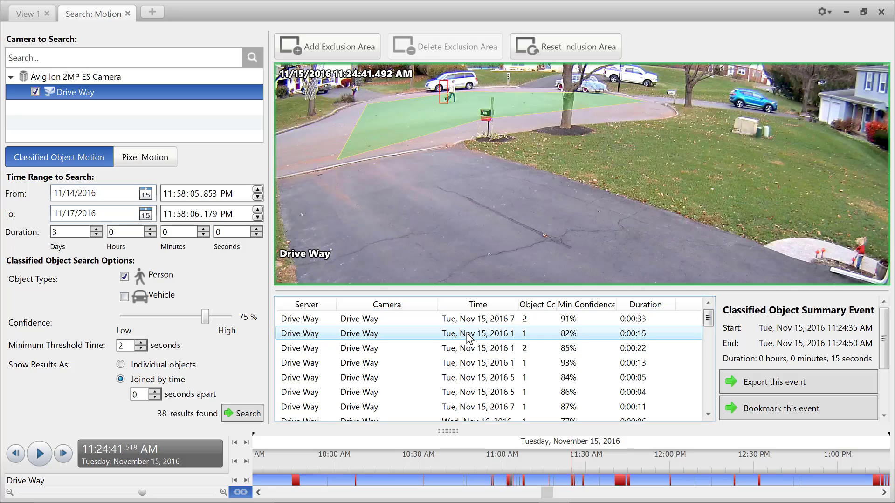
{"action": "key", "text": "Down"}
{"action": "key", "text": "Down"}
{"action": "key", "text": "Down"}
{"action": "key", "text": "Down"}
{"action": "key", "text": "Down"}
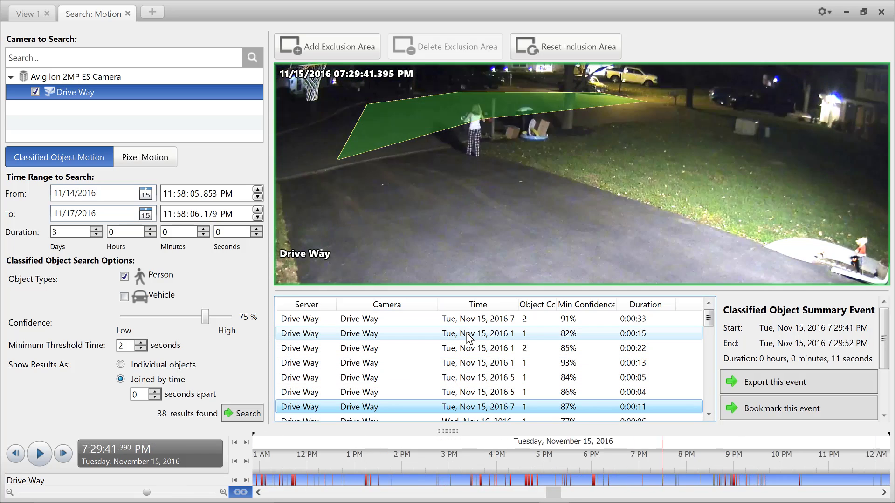
{"action": "key", "text": "Down"}
{"action": "key", "text": "Down"}
{"action": "key", "text": "Down"}
{"action": "key", "text": "Down"}
{"action": "key", "text": "Down"}
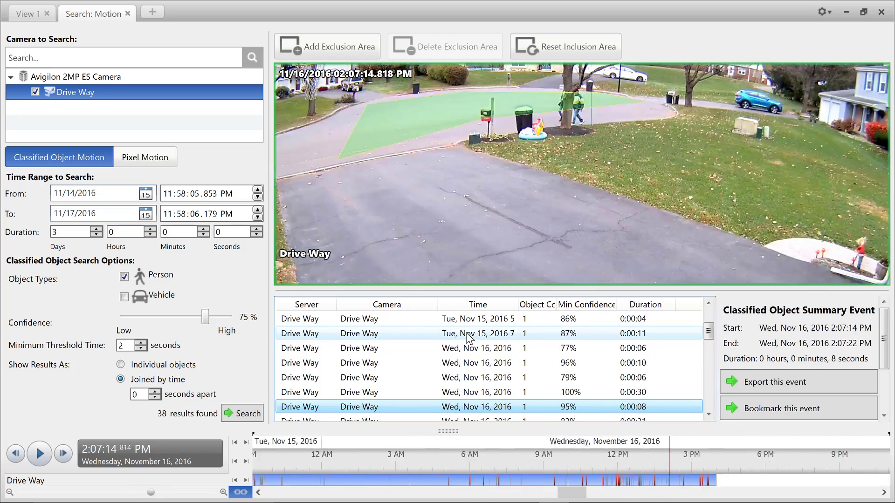
{"action": "key", "text": "Down"}
{"action": "key", "text": "Down"}
{"action": "key", "text": "Down"}
{"action": "key", "text": "Down"}
{"action": "key", "text": "Down"}
{"action": "key", "text": "Down"}
{"action": "key", "text": "Down"}
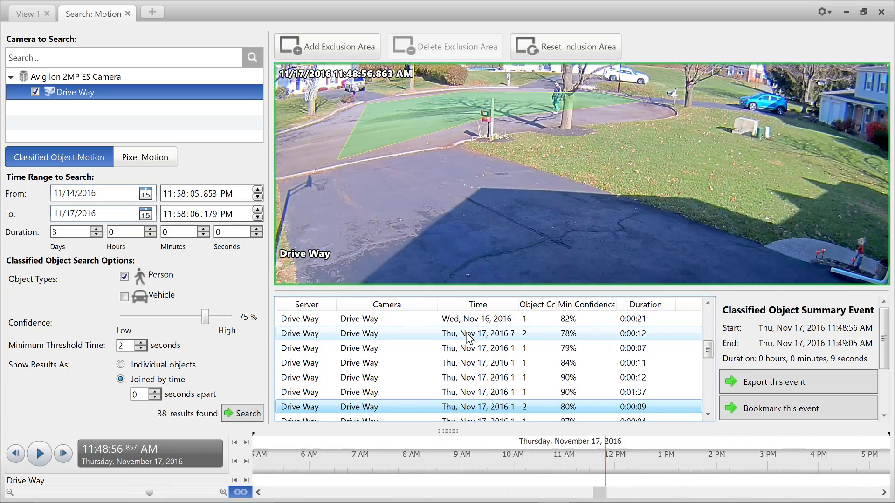
{"action": "key", "text": "Down"}
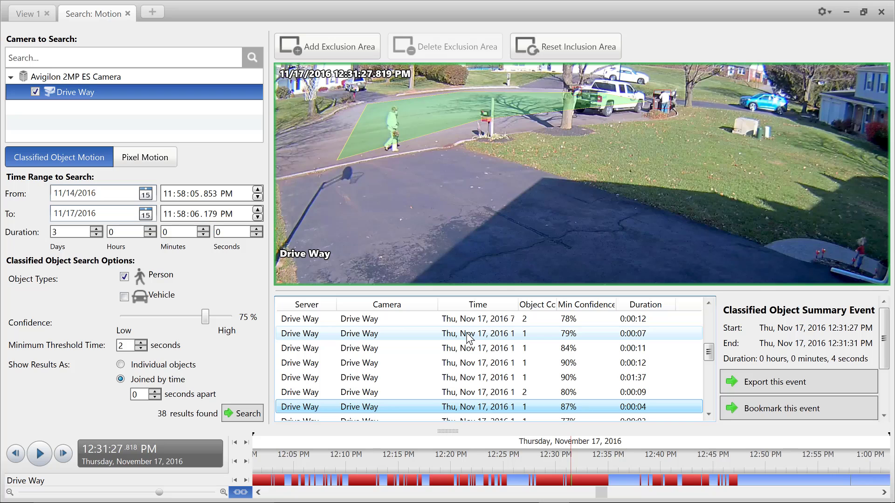
{"action": "key", "text": "Up"}
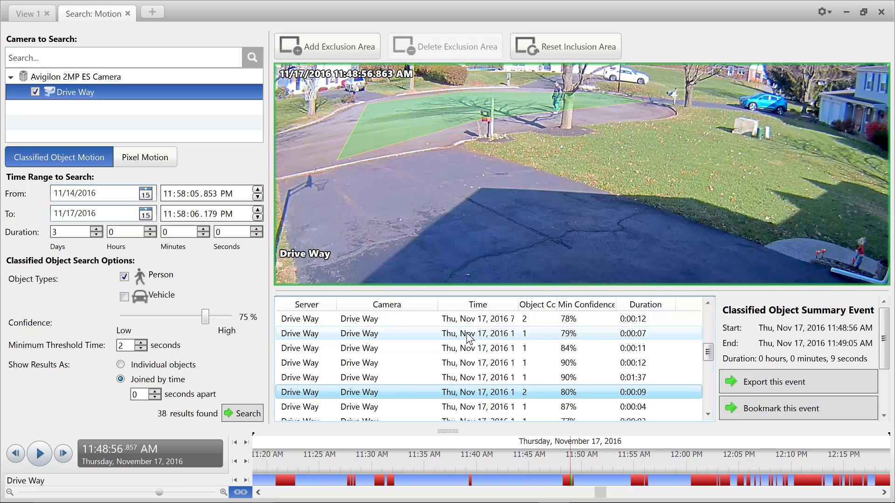
{"action": "key", "text": "space"}
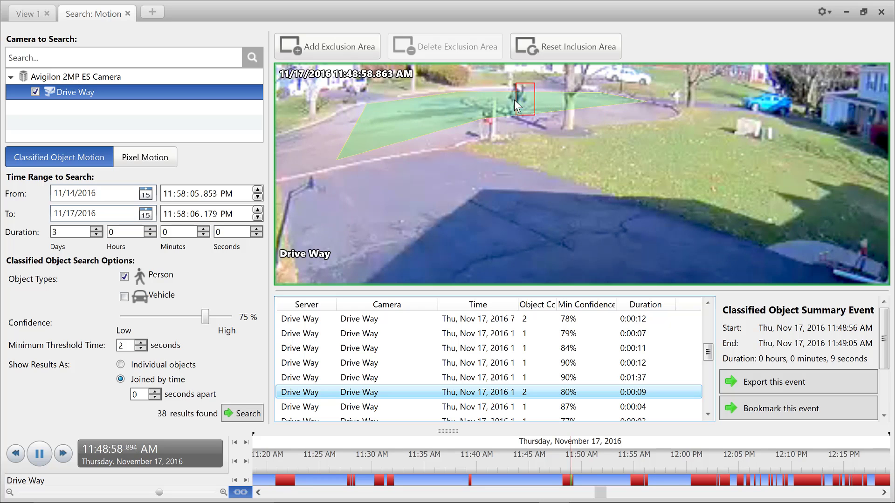
{"action": "key", "text": "space"}
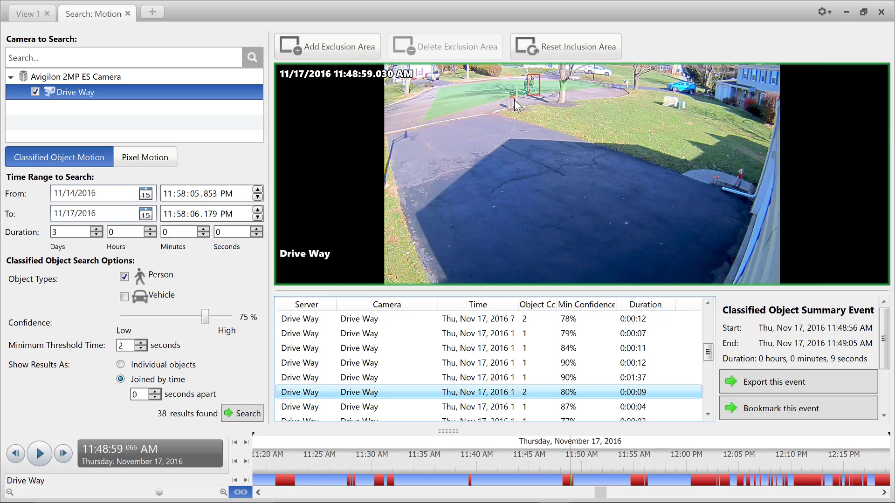